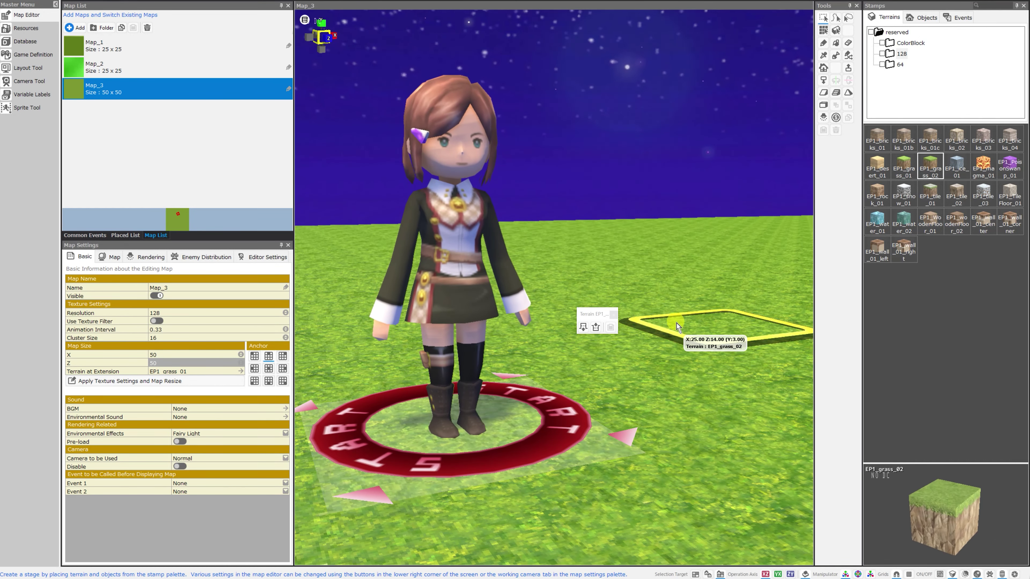
- Switch Stamps to the Events tab and drag the splitter left to enlarge the Map_3 viewport
click(949, 19)
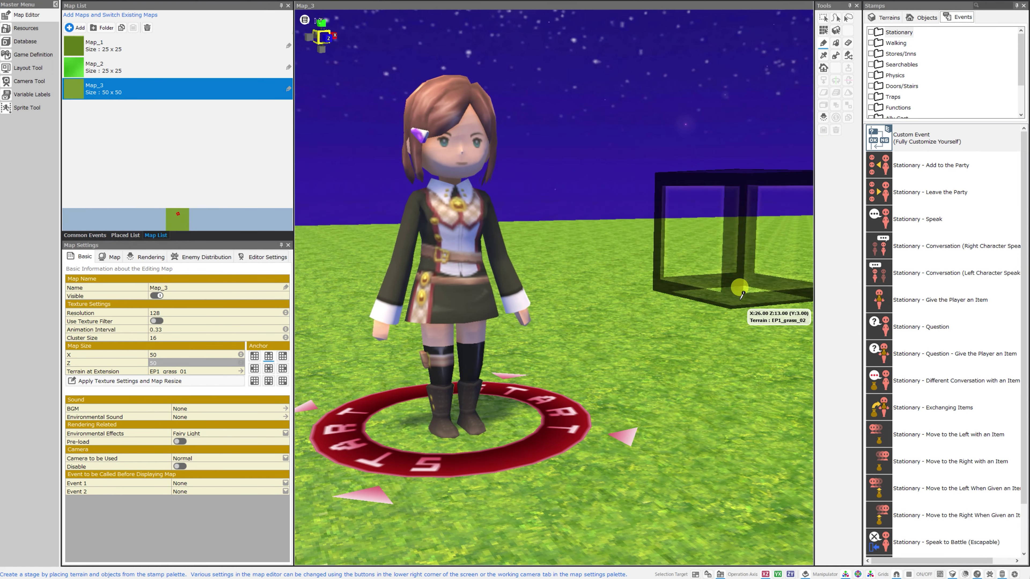
scroll(742, 295, down, 3)
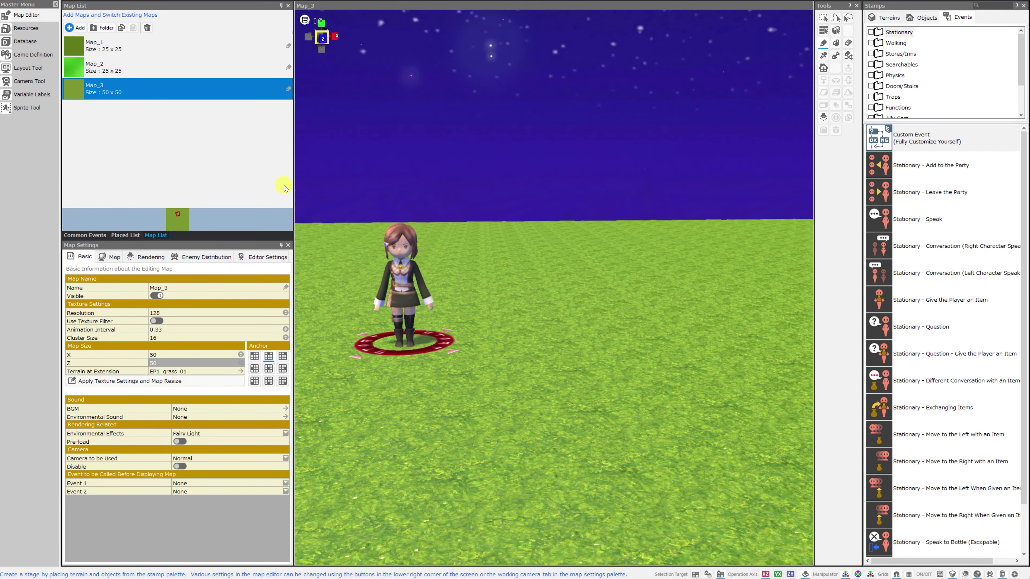
drag(293, 186, 225, 185)
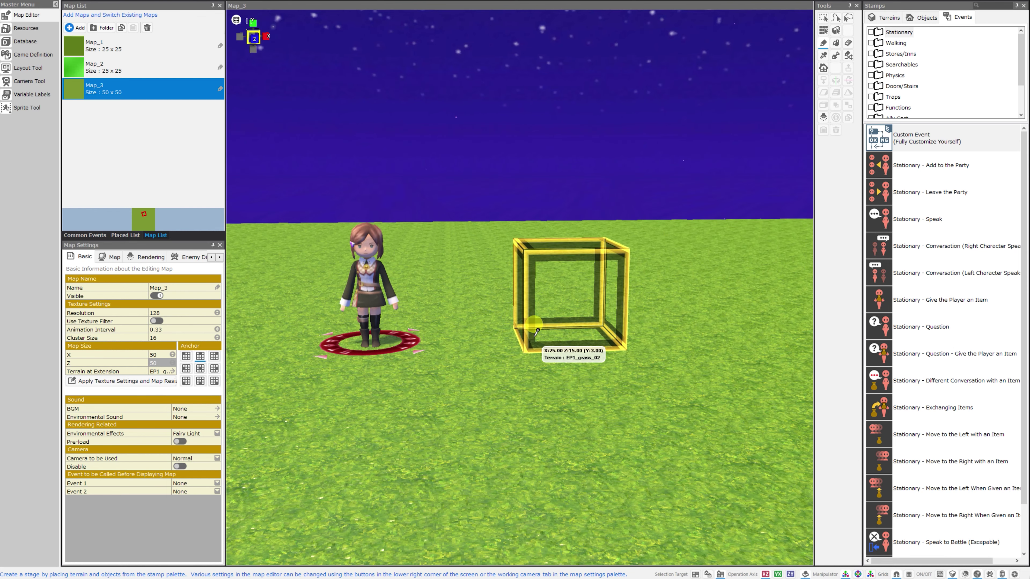
scroll(537, 326, down, 4)
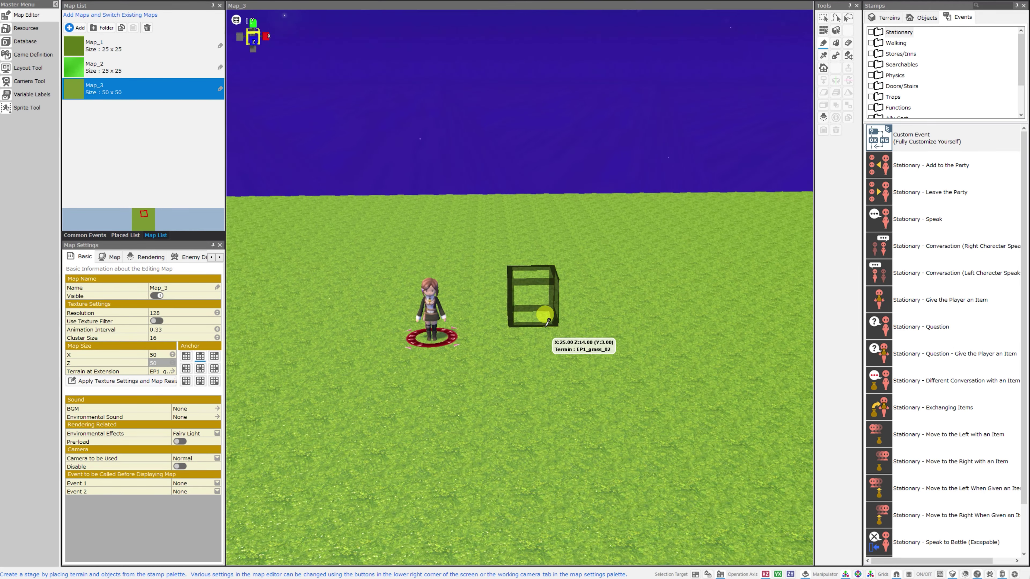
scroll(546, 322, up, 4)
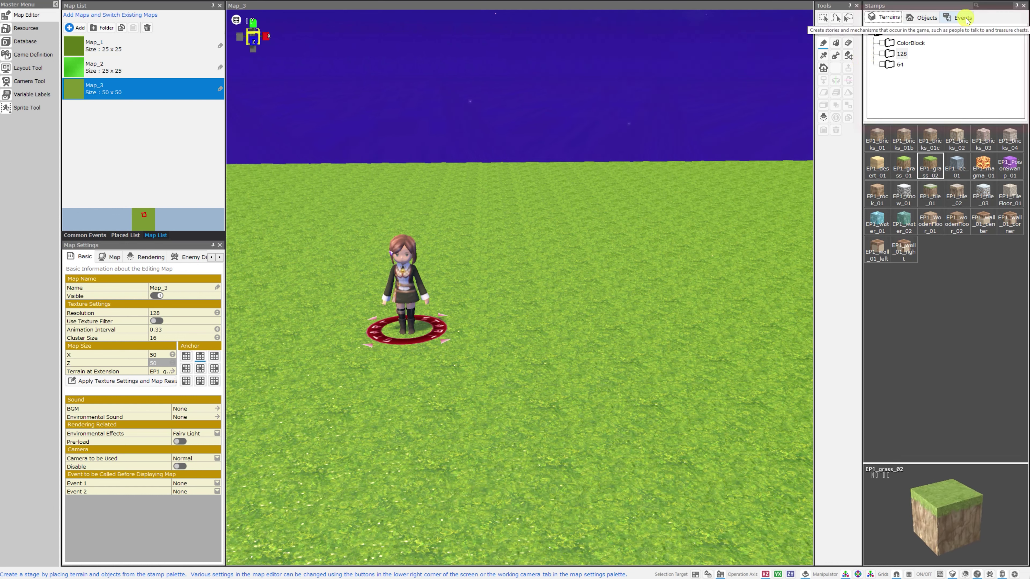
- Browse the event template folders: Walking, Stores/Inns, Searchables, Physics, Doors/Stairs and Traps
click(924, 18)
click(963, 17)
click(968, 20)
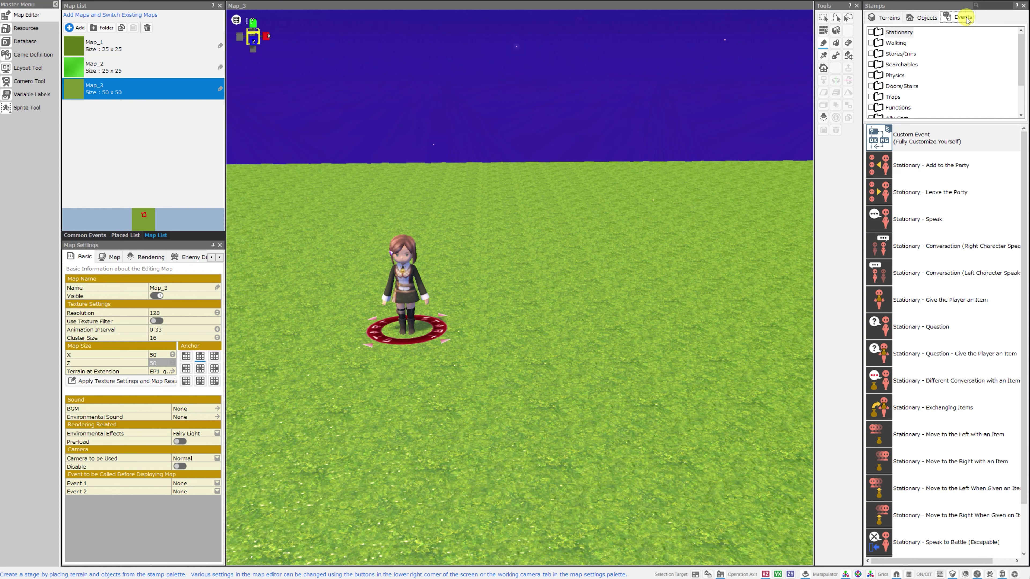
click(897, 42)
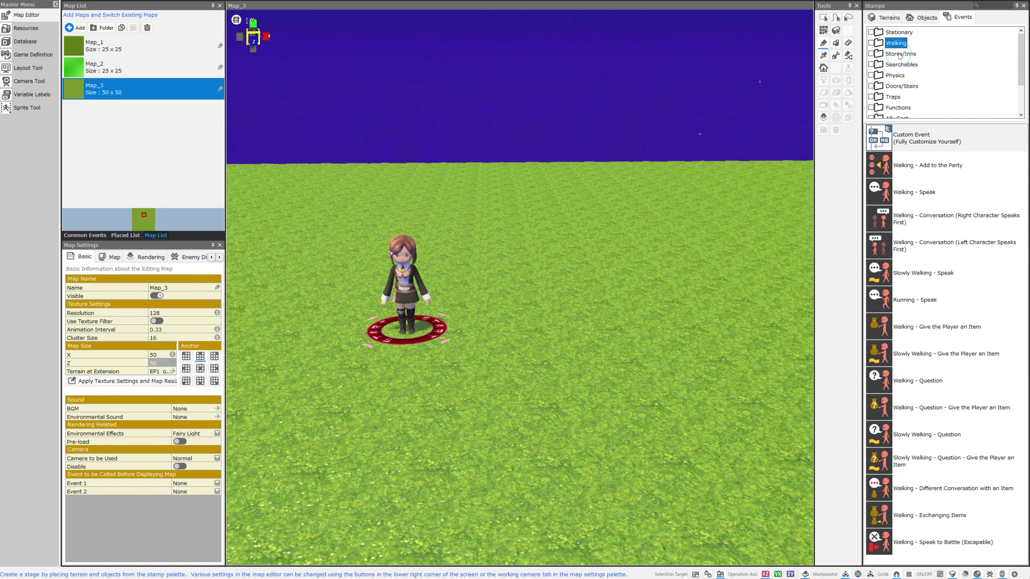
click(900, 54)
click(900, 65)
click(896, 75)
click(901, 87)
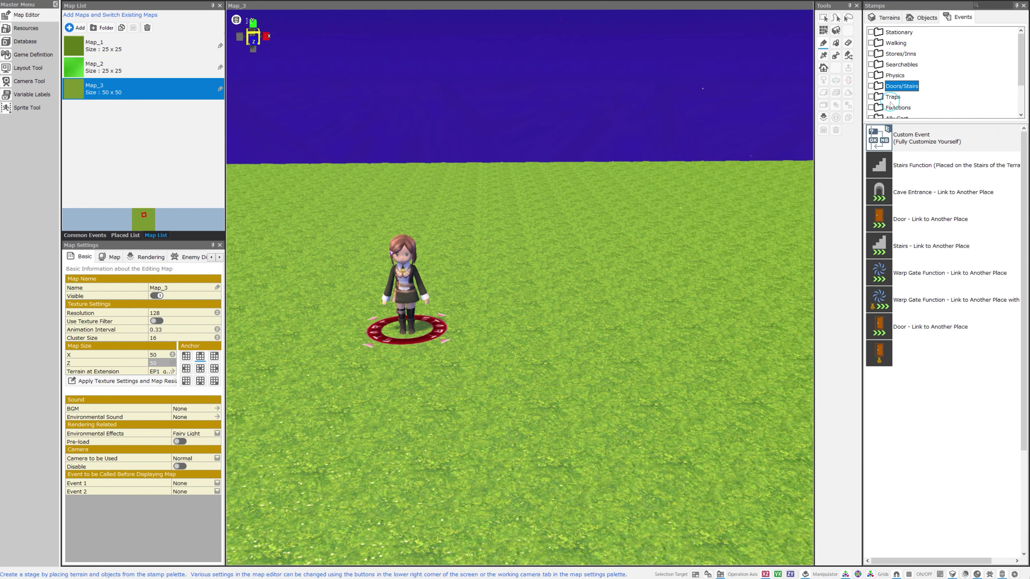
click(892, 98)
- Look over the Traps button and door templates, then stamp a Red Button event onto the grass
click(917, 164)
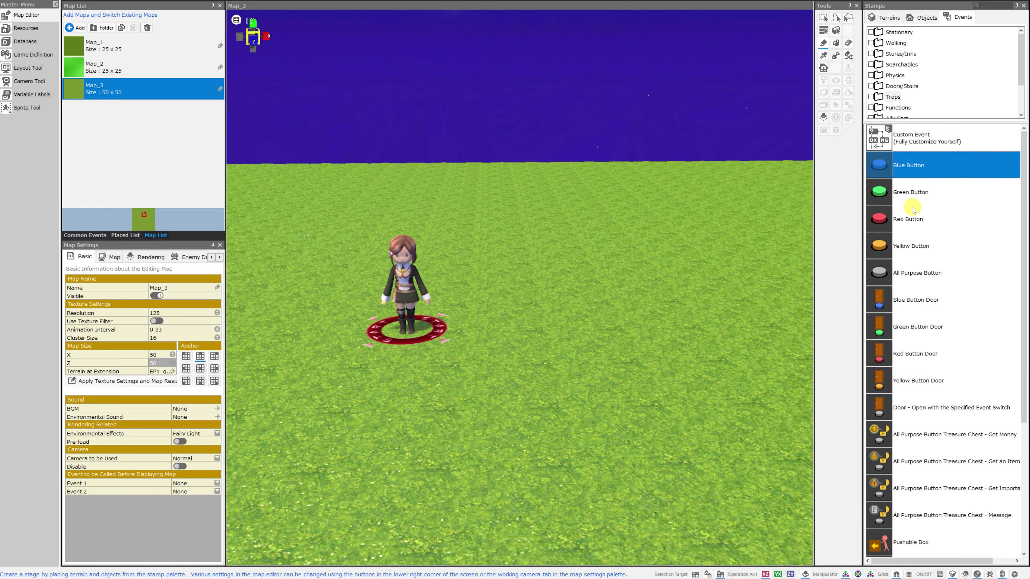
click(912, 221)
click(921, 307)
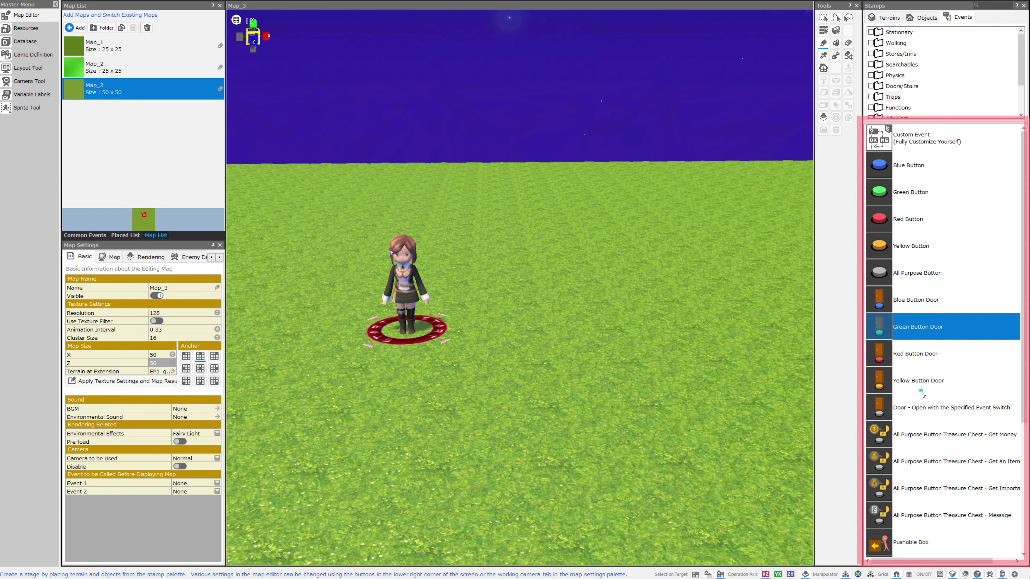
click(919, 383)
click(911, 229)
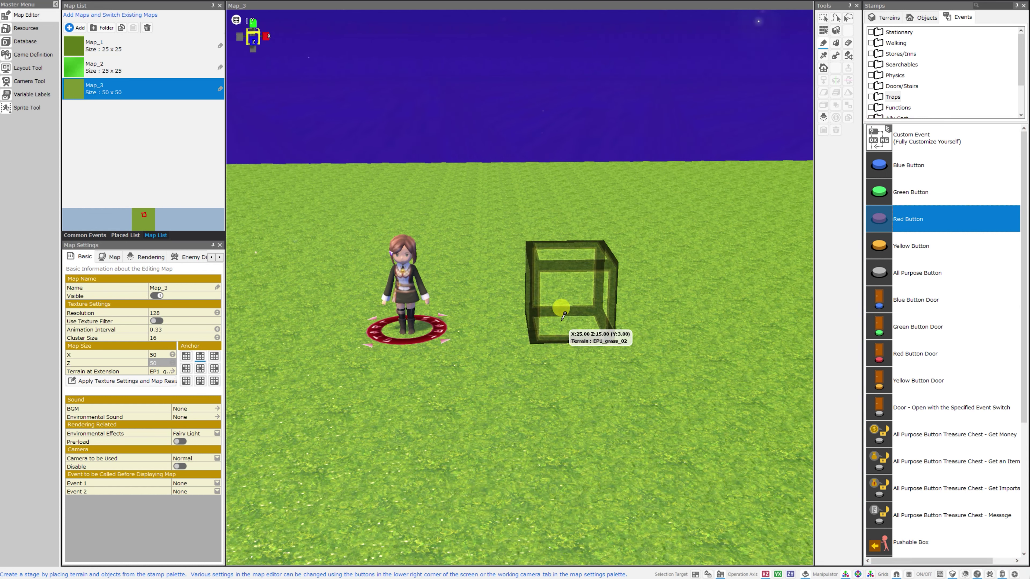
click(563, 316)
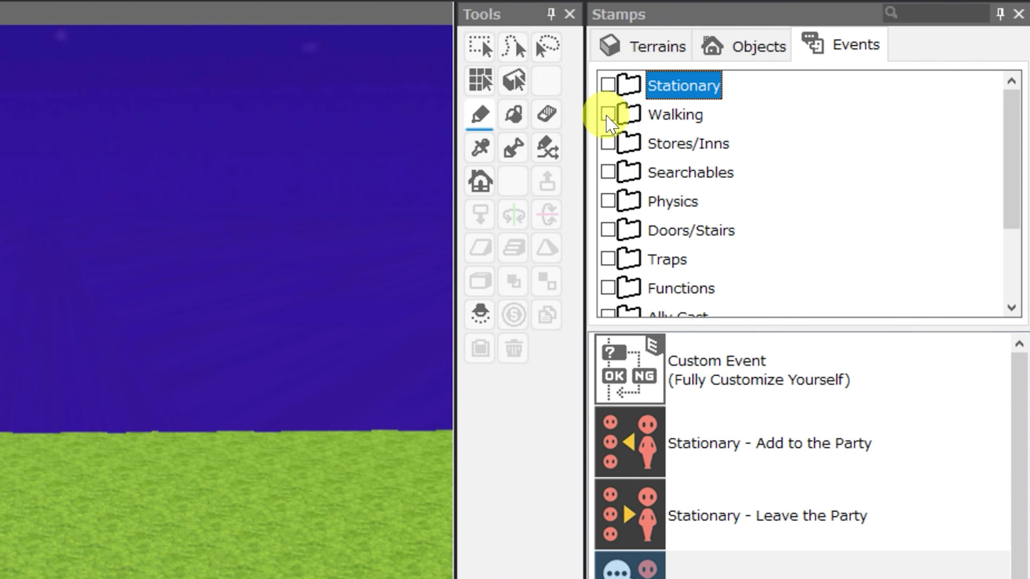
- Tick the Walking, Stores/Inns, Searchables and Stationary category checkboxes
click(607, 115)
click(608, 143)
click(607, 172)
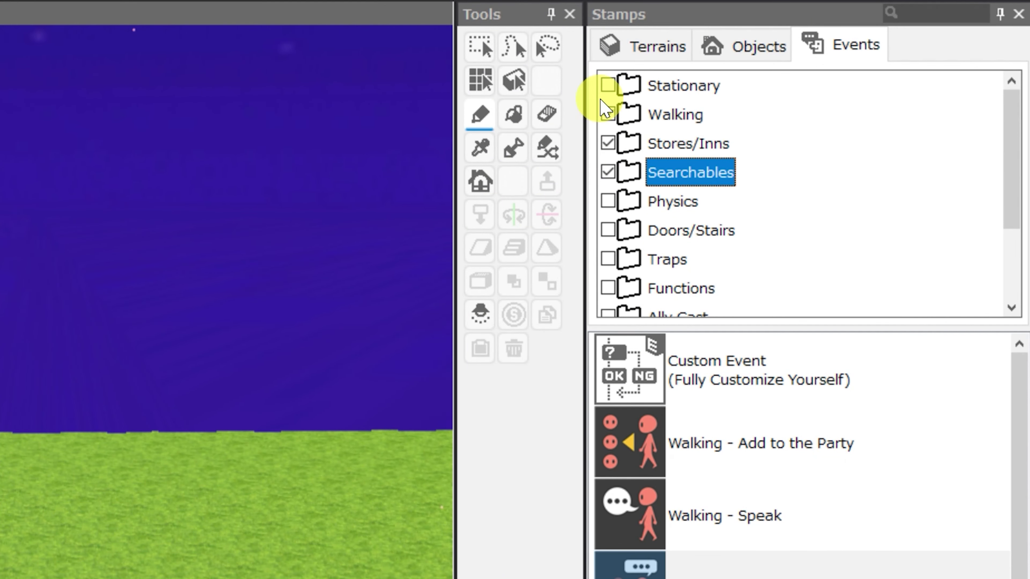
click(608, 85)
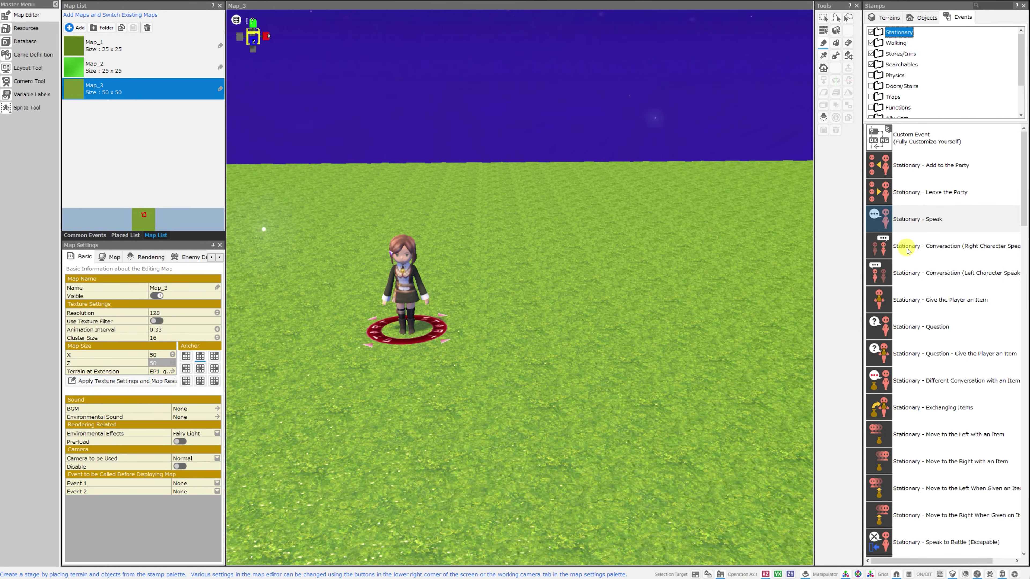
- Tick Physics, Doors/Stairs, Functions and Ally Cast, then list the Traps templates
click(870, 75)
click(871, 87)
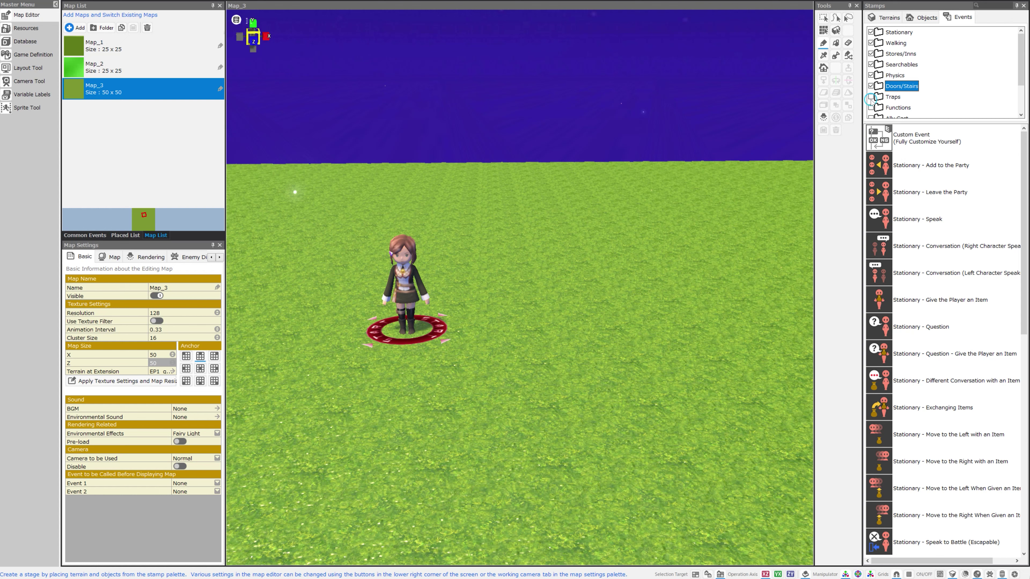
click(870, 107)
click(870, 118)
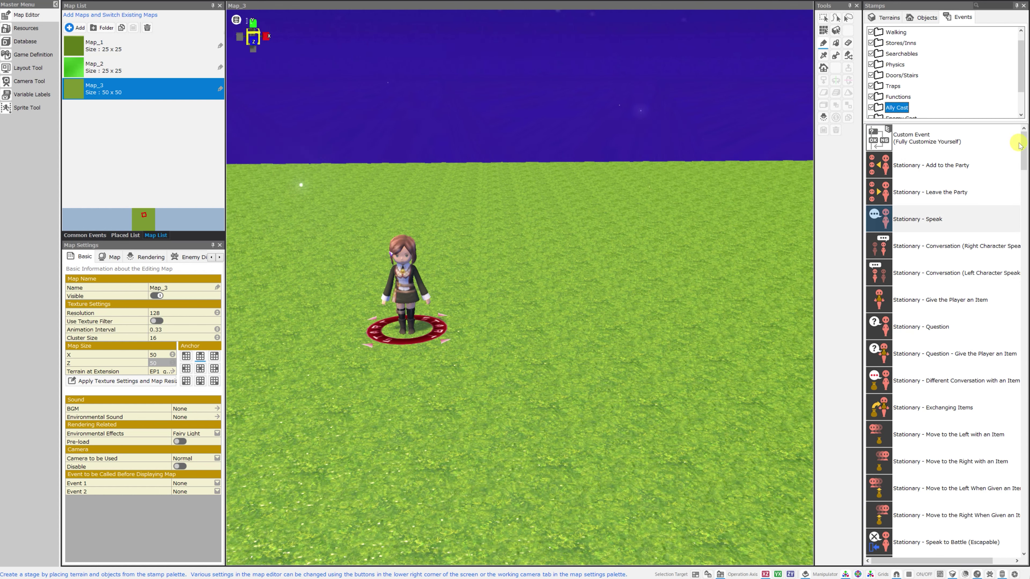
drag(1023, 151, 1026, 426)
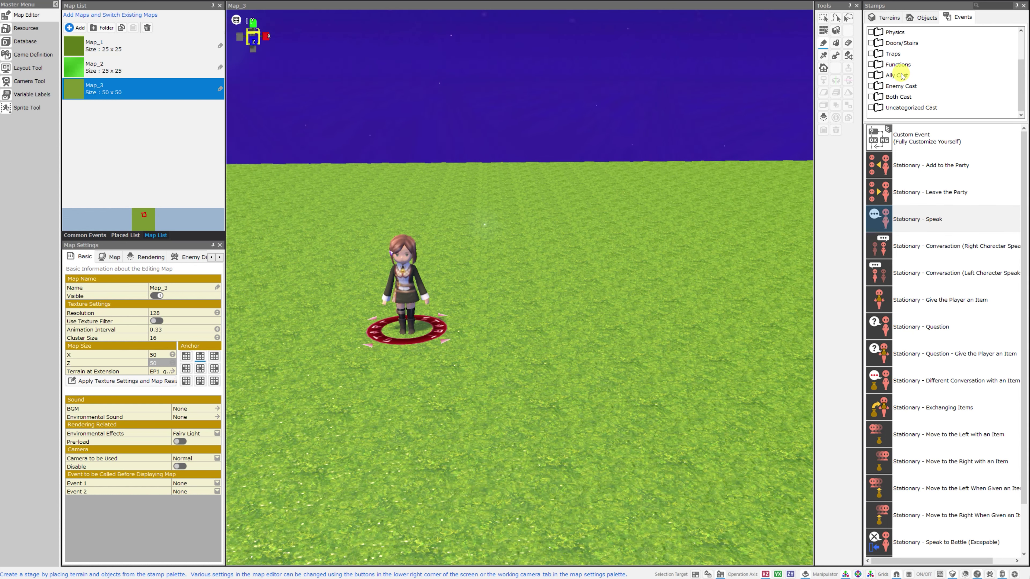
click(872, 54)
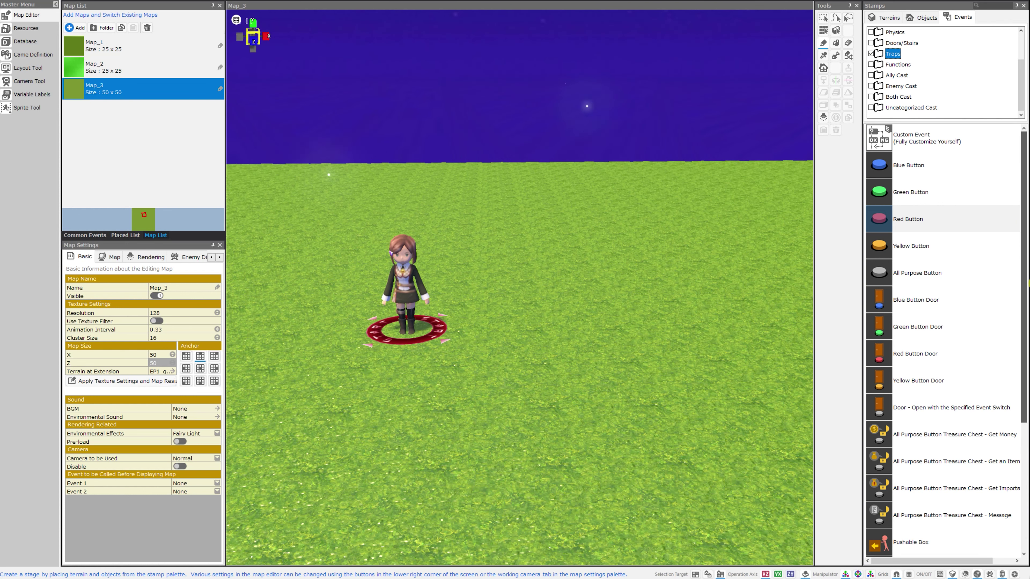
- Reopen the Stationary folder, view Custom Event, and select the Stationary - Add to the Party stamp
scroll(892, 61, up, 2)
click(870, 32)
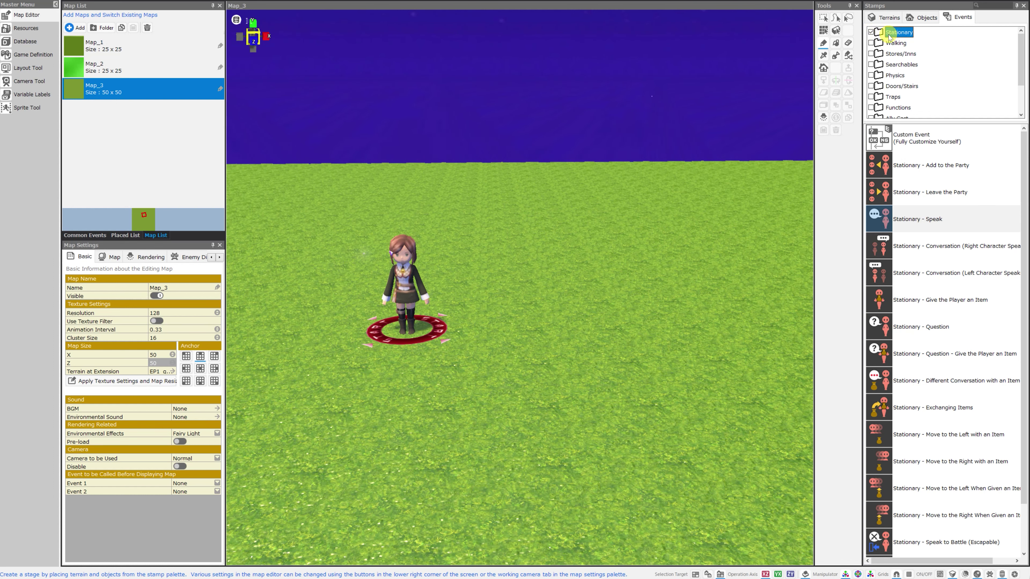
click(911, 149)
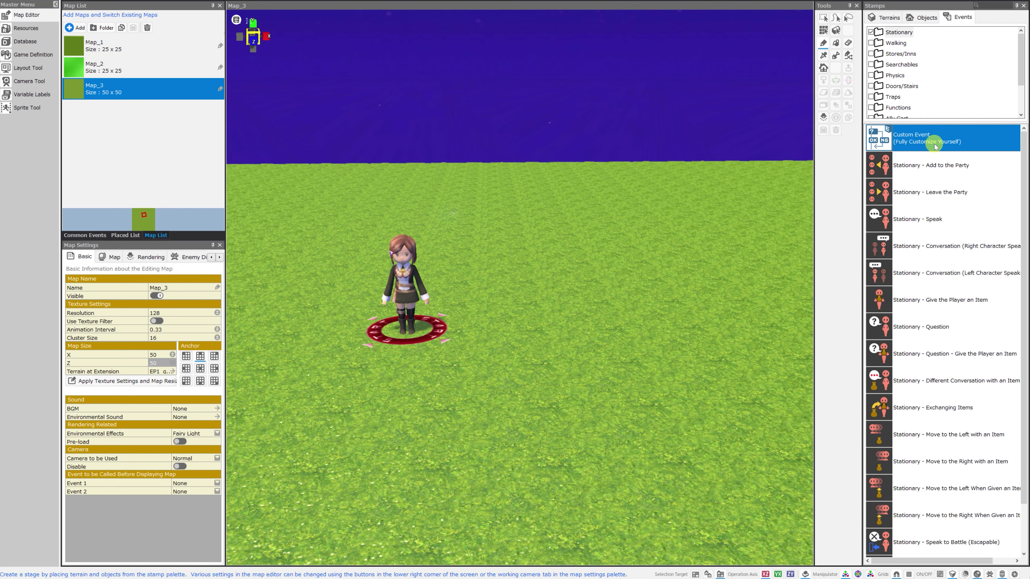
click(896, 142)
click(911, 166)
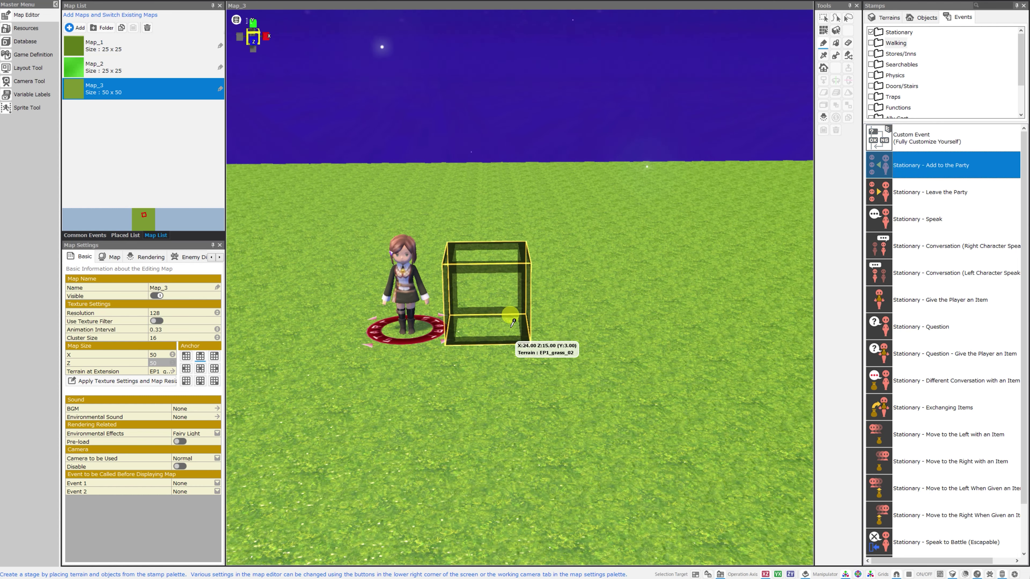
- Stamp the Add to the Party event on the cell beside the character, opening its Hero B settings
click(510, 329)
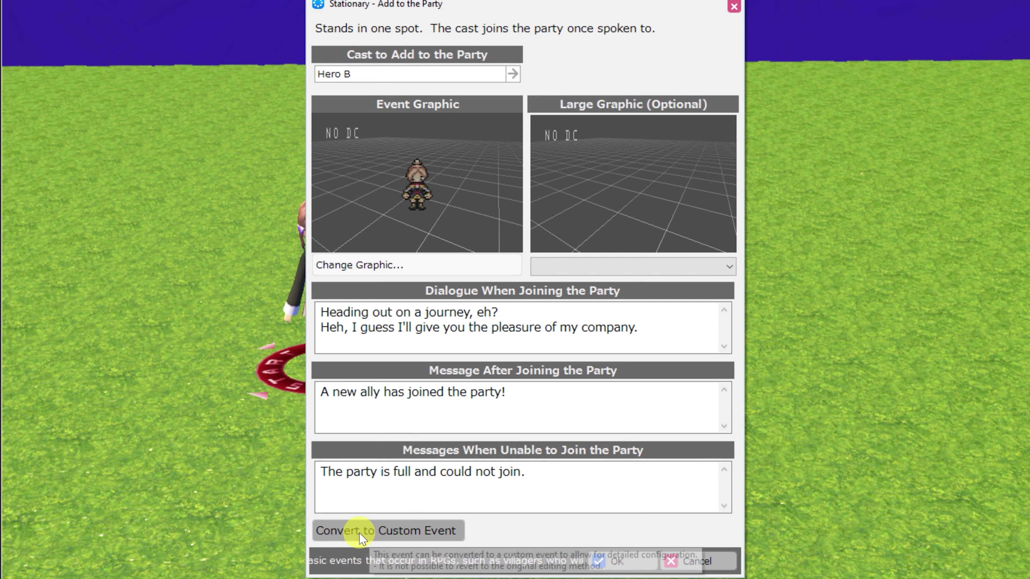
click(395, 537)
key(Return)
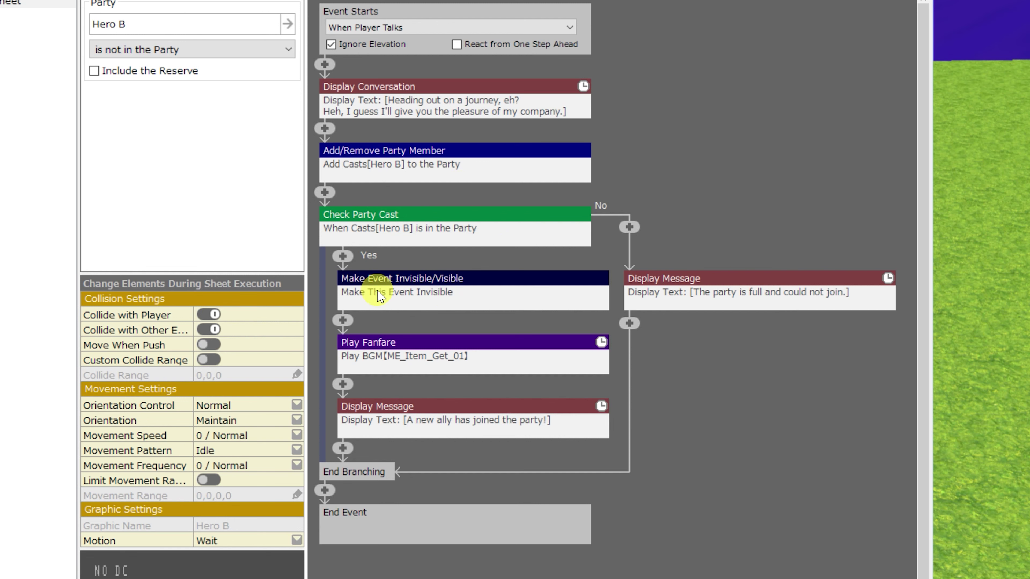
click(449, 102)
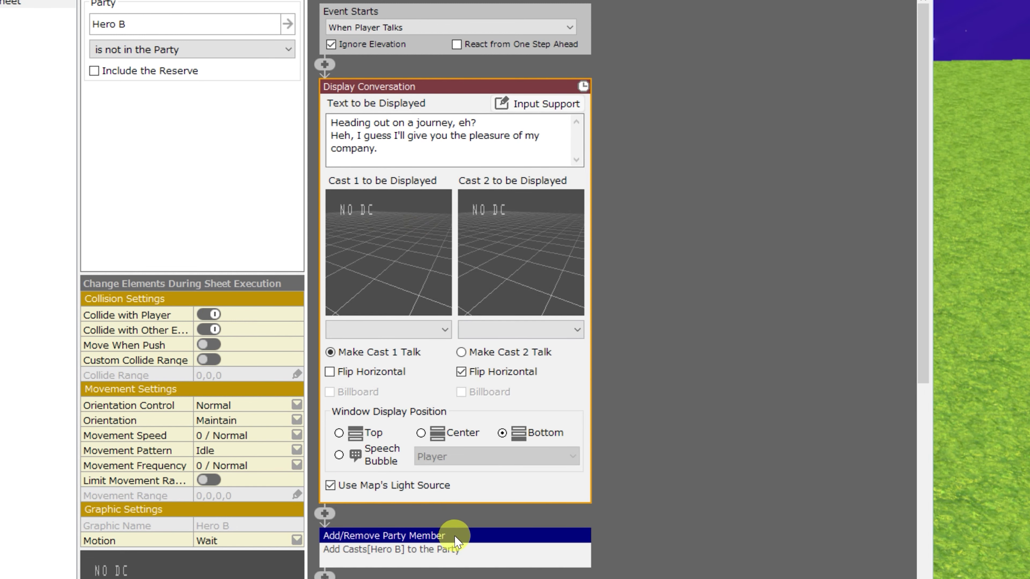
click(456, 549)
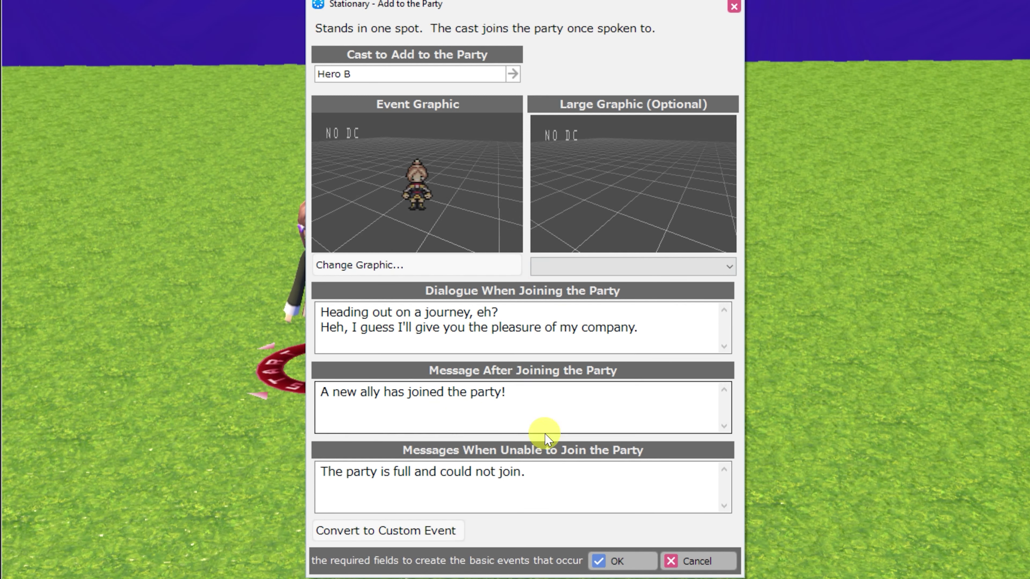
- Cancel the Add to the Party settings, then reopen them from the event on the map
click(689, 562)
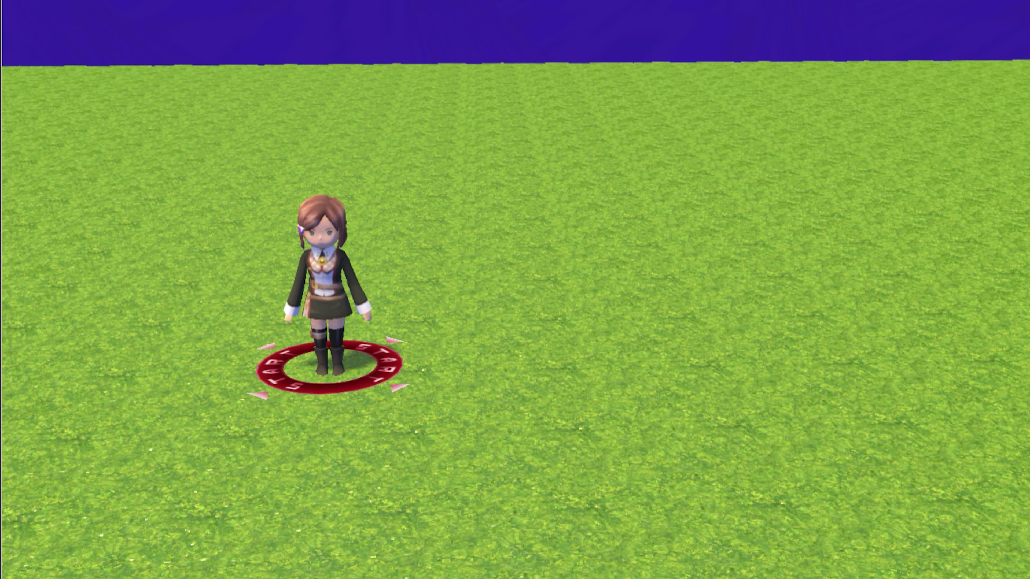
click(633, 359)
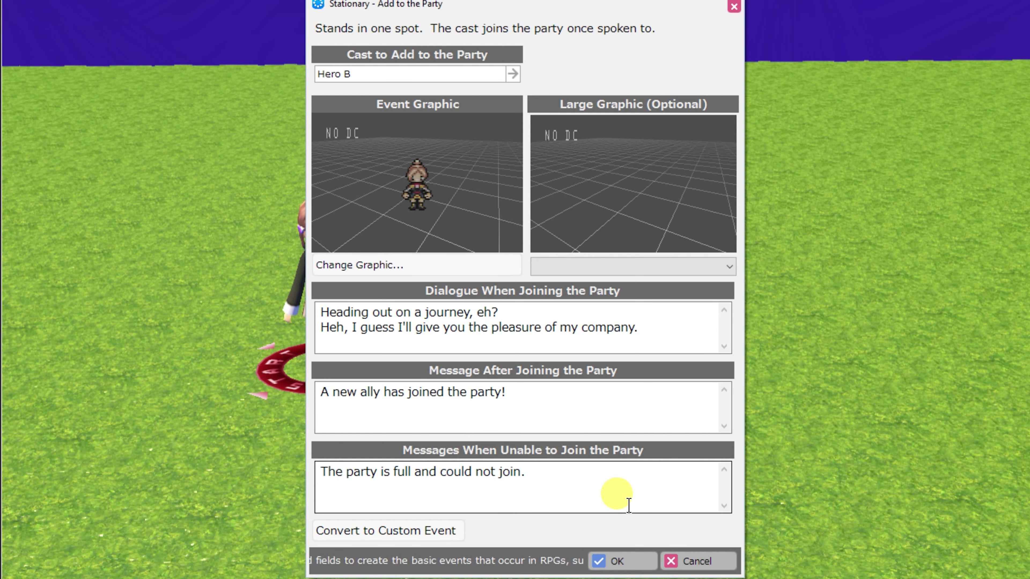
- Discard the Add to the Party settings, place a Leave the Party event, then add a talking NPC
click(675, 561)
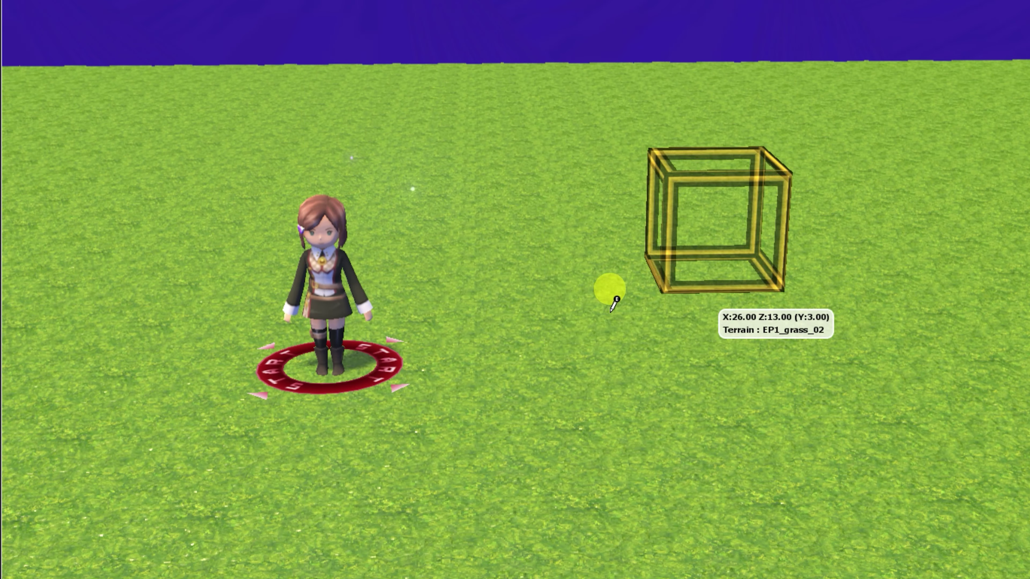
click(490, 350)
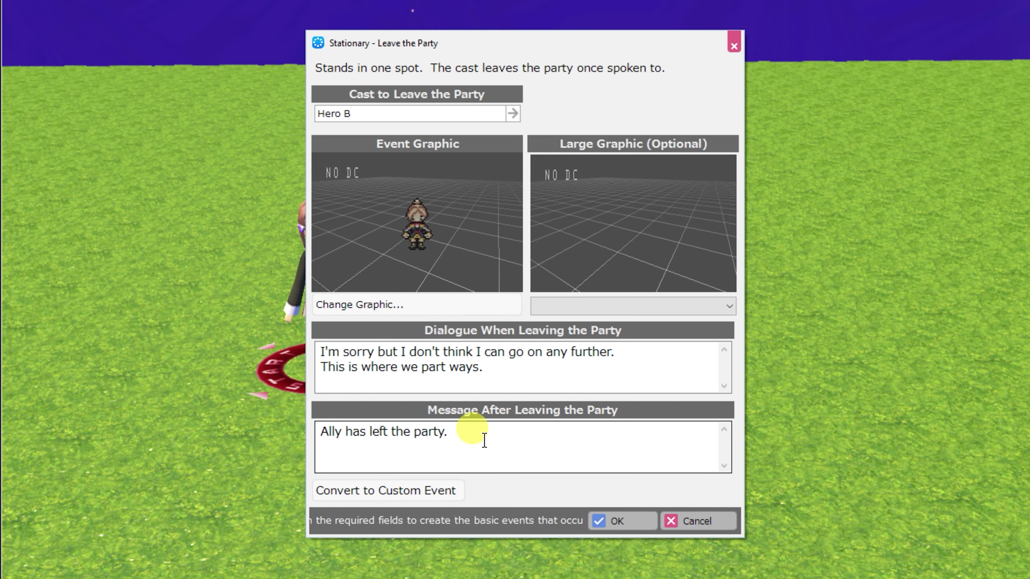
key(Escape)
double_click(476, 359)
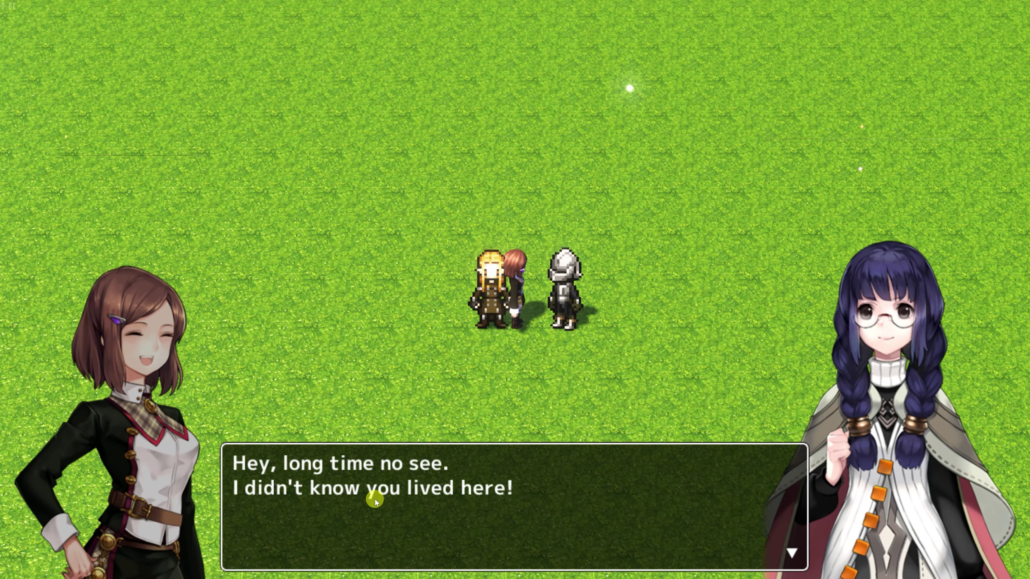
- Advance the test-play conversation to its next line
click(722, 504)
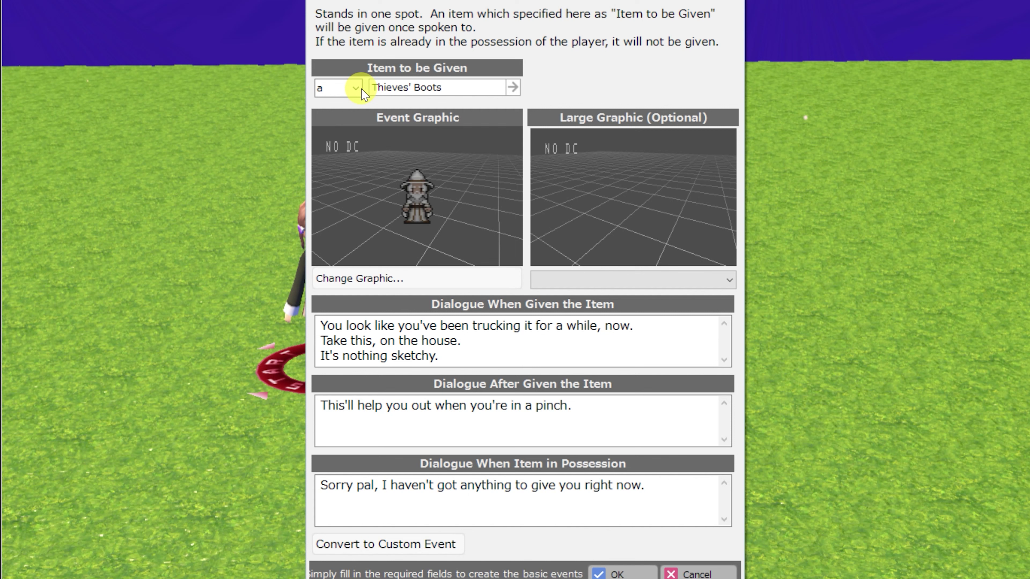
- Keep the article 'a' for the given Thieves' Boots and close the item database
click(357, 87)
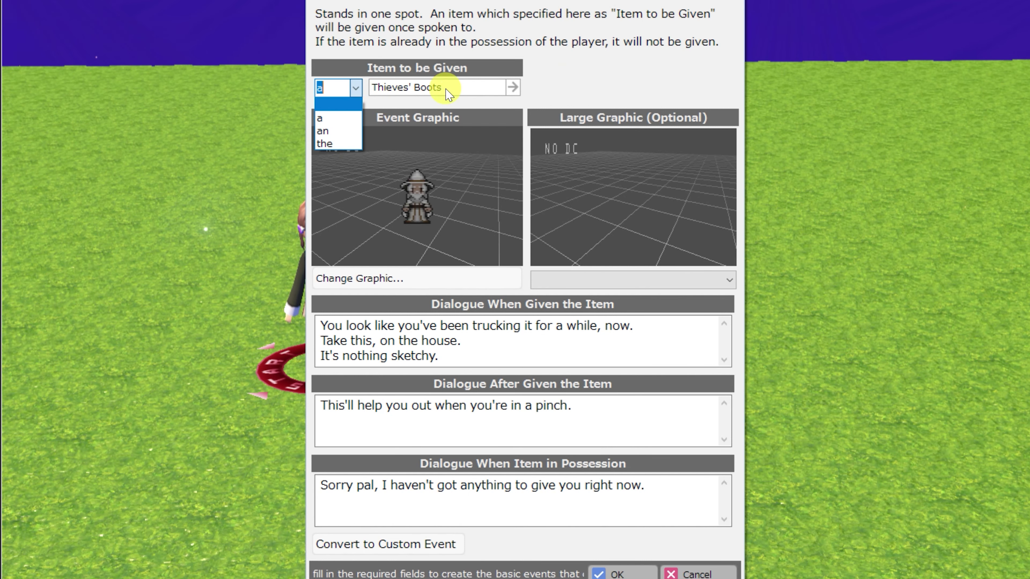
click(529, 91)
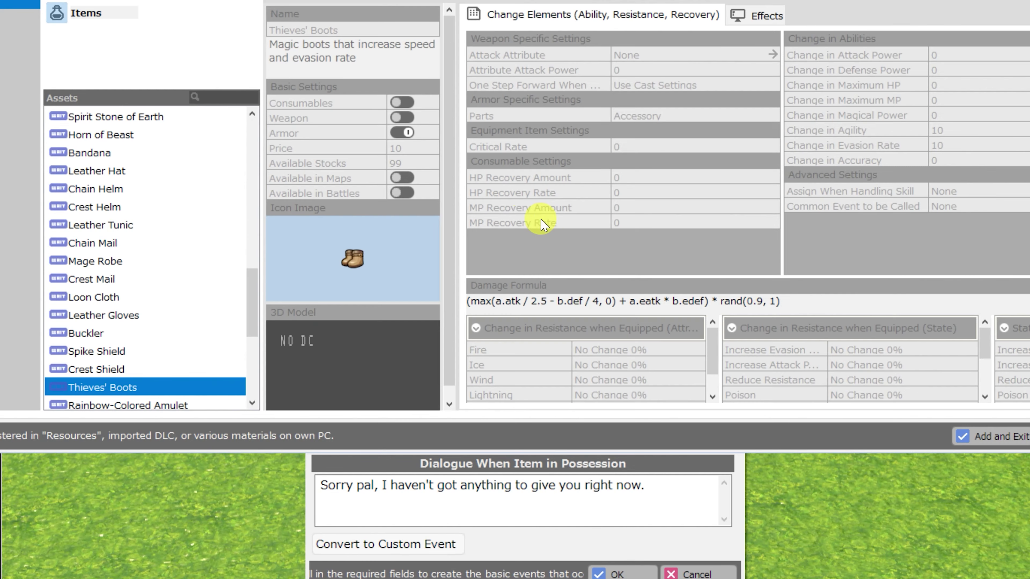
click(997, 436)
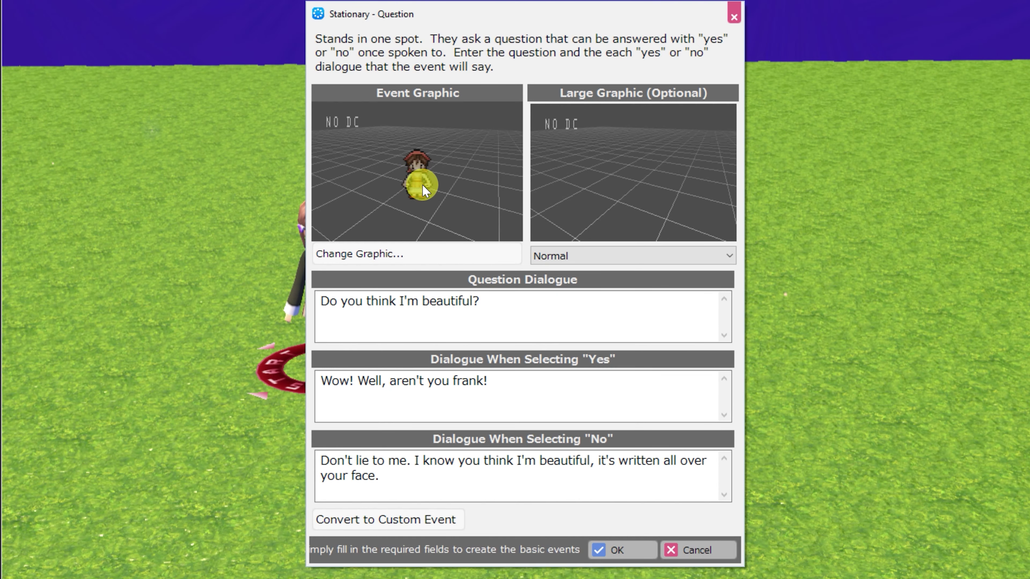
- Review the Yes and No replies and the 'Do you think I'm beautiful?' question dialogue
click(597, 393)
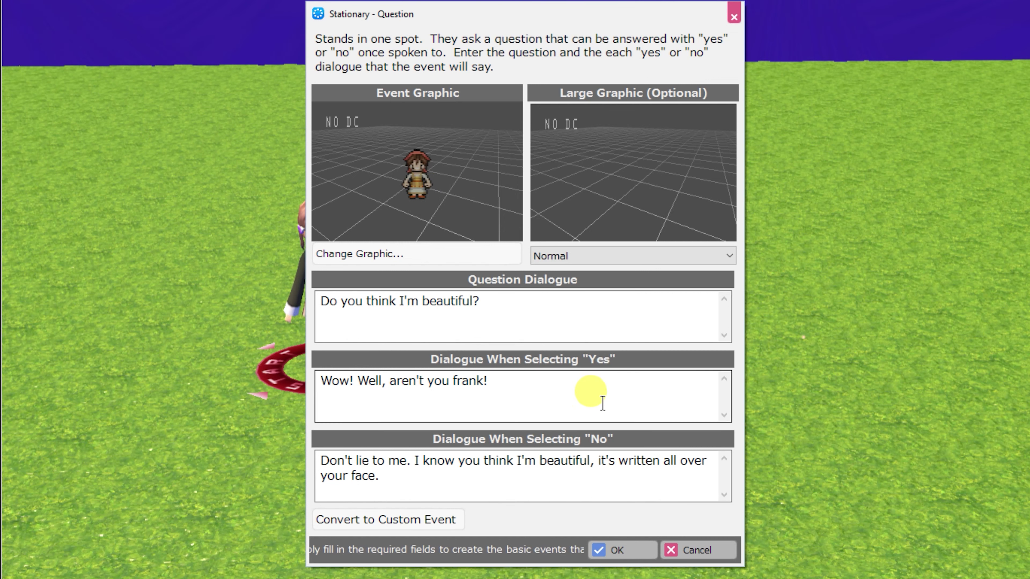
click(512, 474)
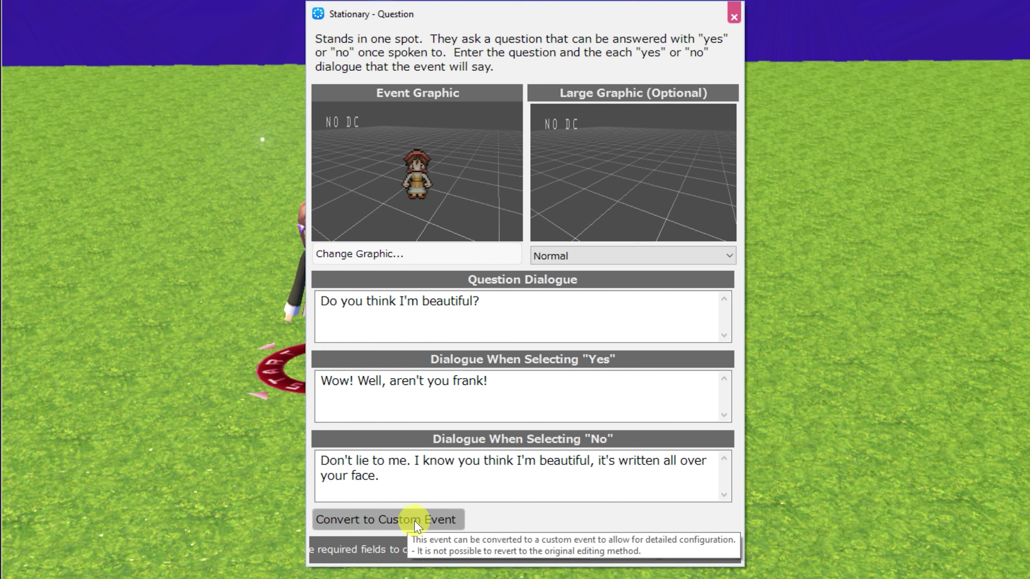
click(504, 386)
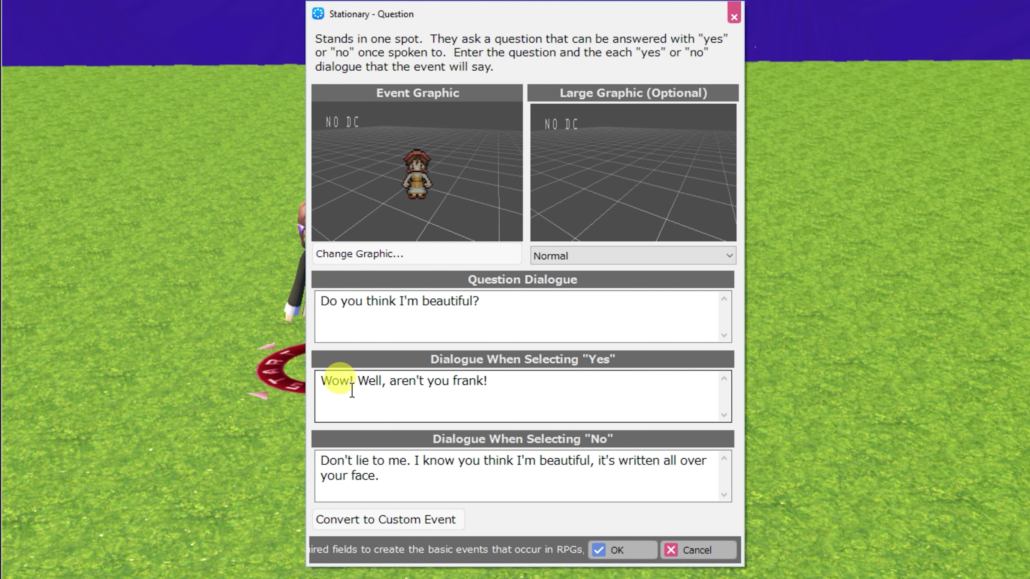
click(462, 474)
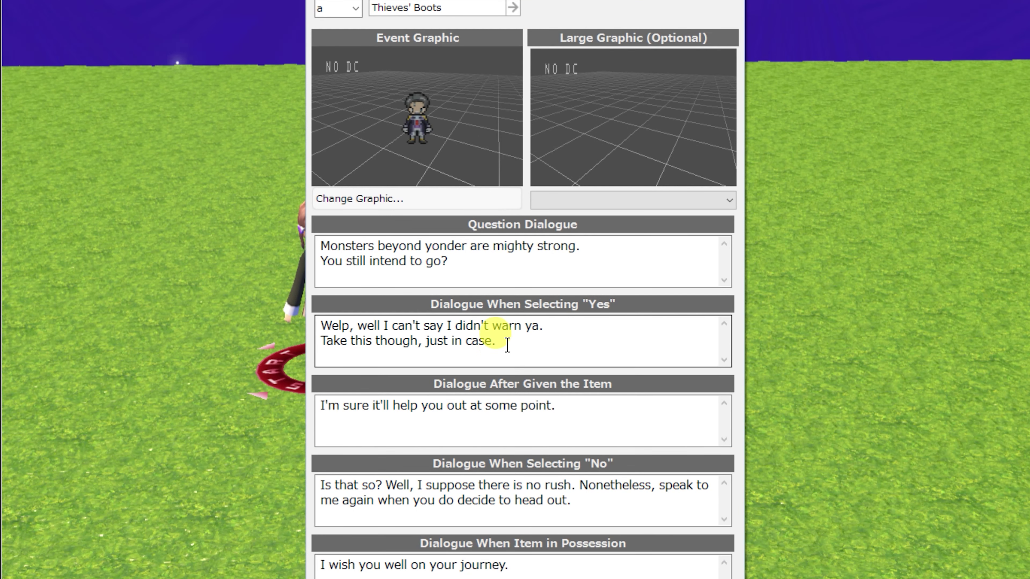
click(476, 258)
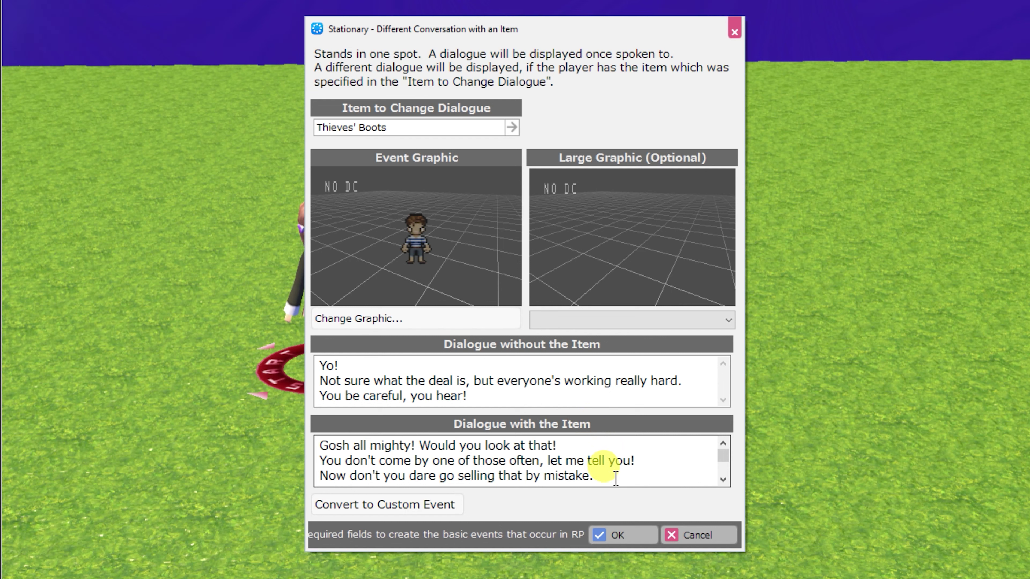
- Select all of the item-dependent NPC's Dialogue without the Item text
click(486, 396)
key(ctrl+a)
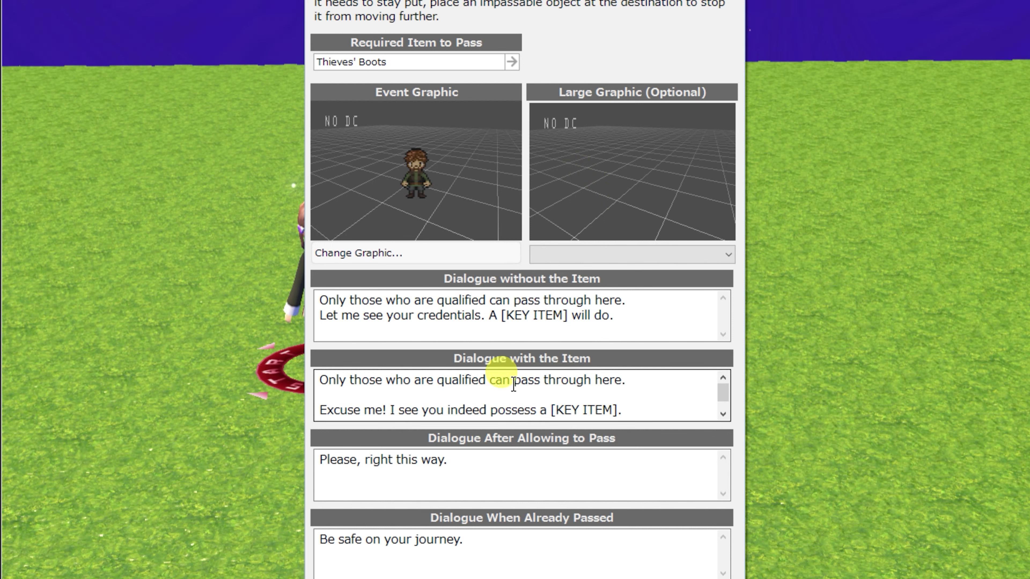
- Review the gatekeeper's After Allowing to Pass and Already Passed dialogues, then the give-item gatekeeper's first dialogue
click(406, 472)
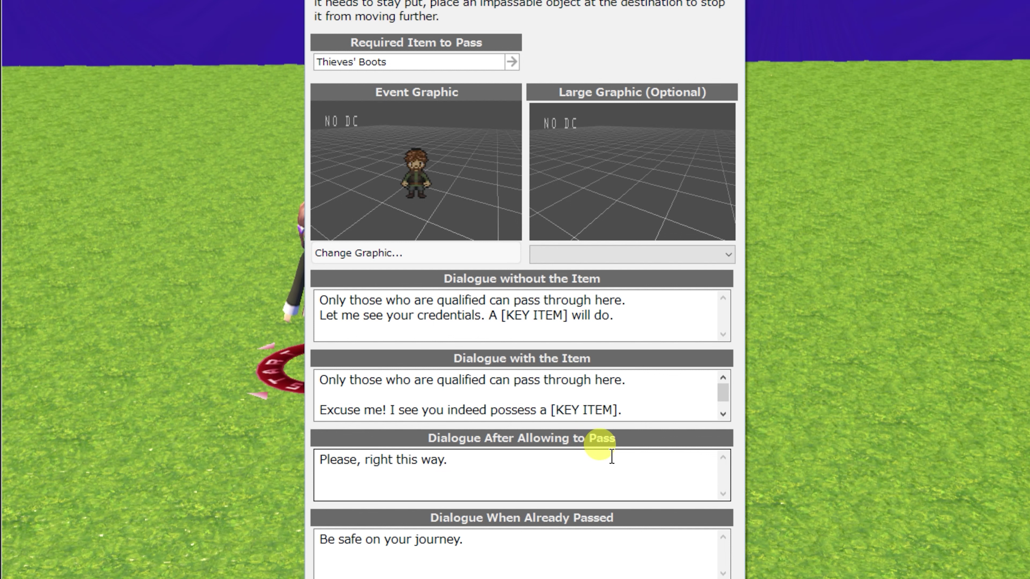
click(531, 551)
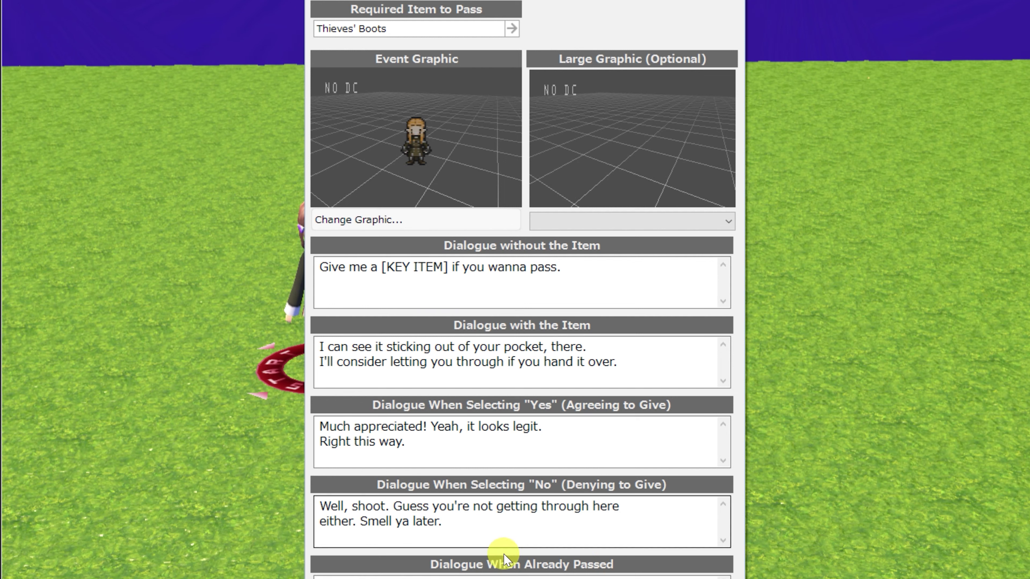
click(537, 291)
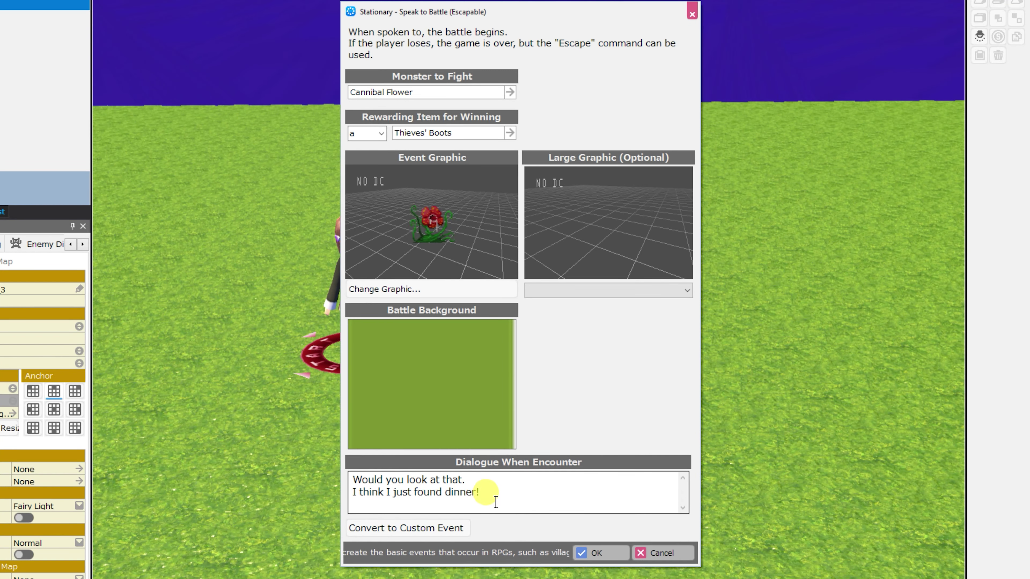
- Review the Cannibal Flower encounter dialogue and the Grand Mage defeat message
drag(489, 492, 375, 479)
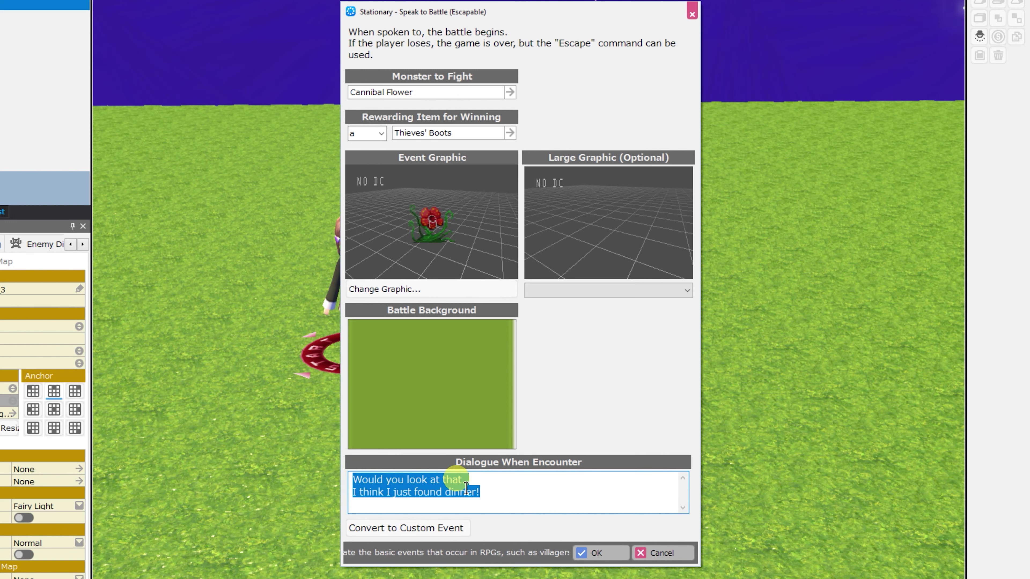
click(507, 491)
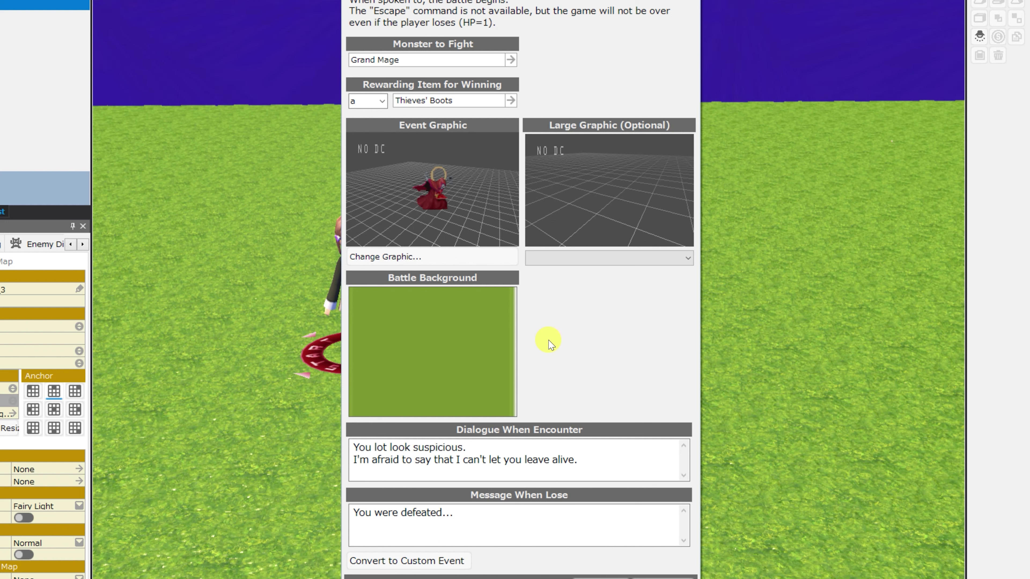
drag(515, 514, 311, 519)
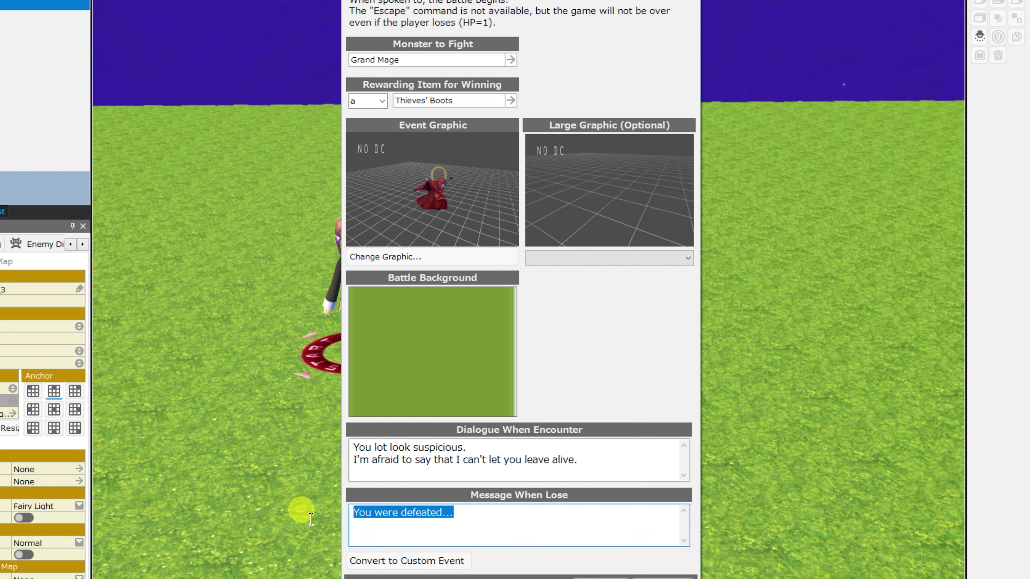
click(511, 517)
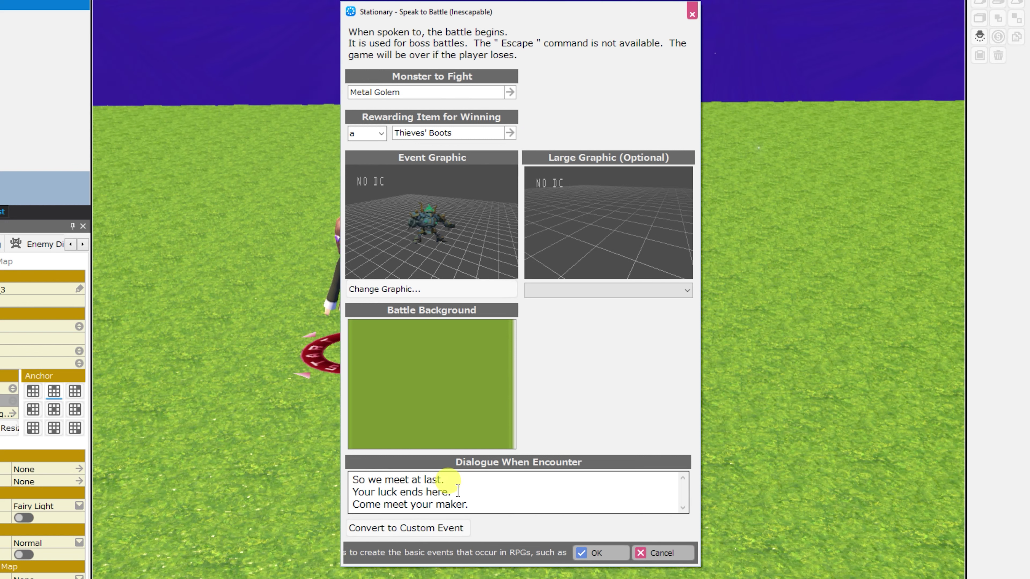
- Review the Metal Golem's 'Come meet your maker.' encounter line and confirm the inescapable battle event
drag(458, 491, 362, 494)
drag(469, 511, 237, 504)
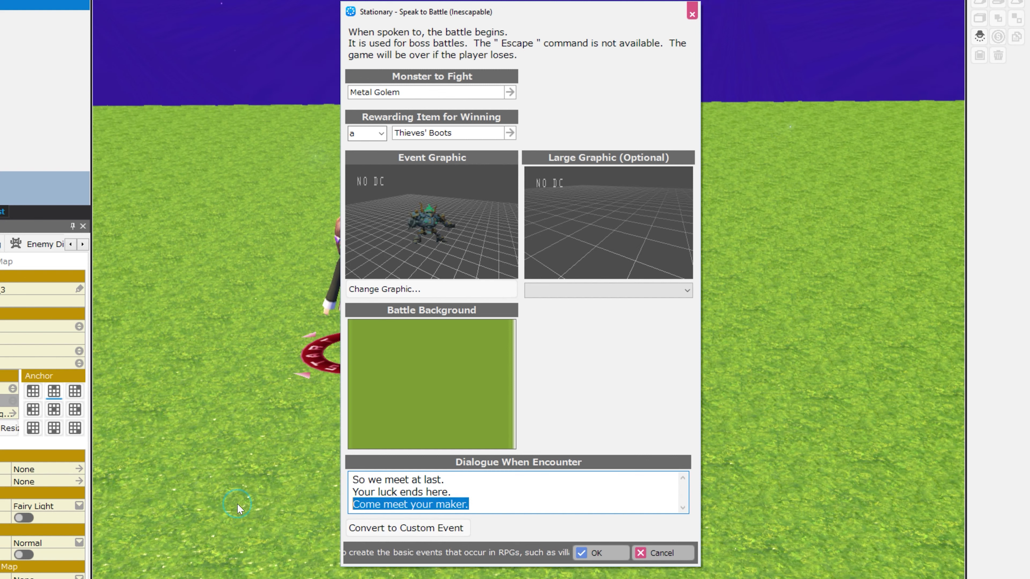
click(623, 554)
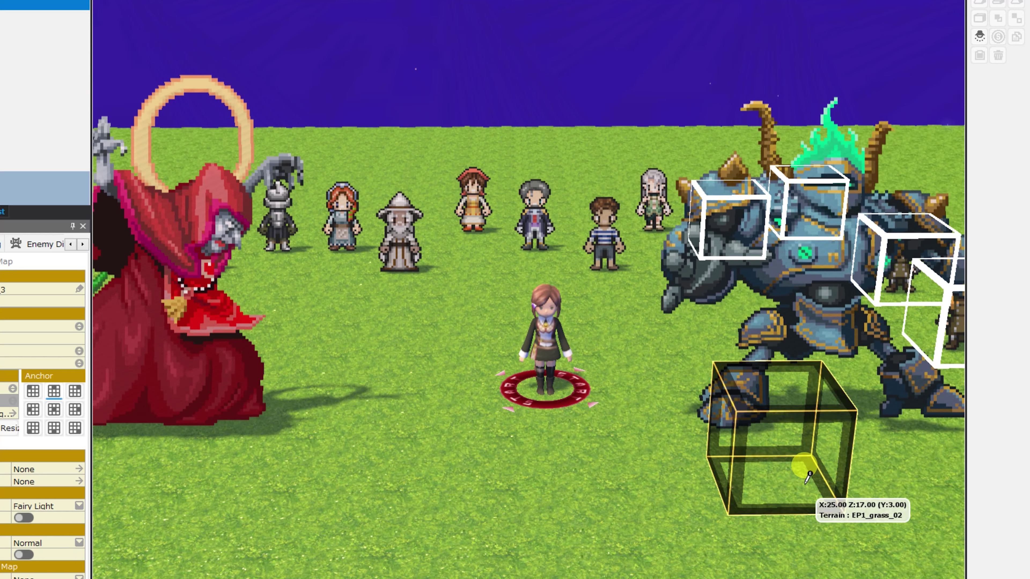
- Reframe the map view and open the Walking - Add to the Party event adding Warrior A
scroll(798, 471, down, 2)
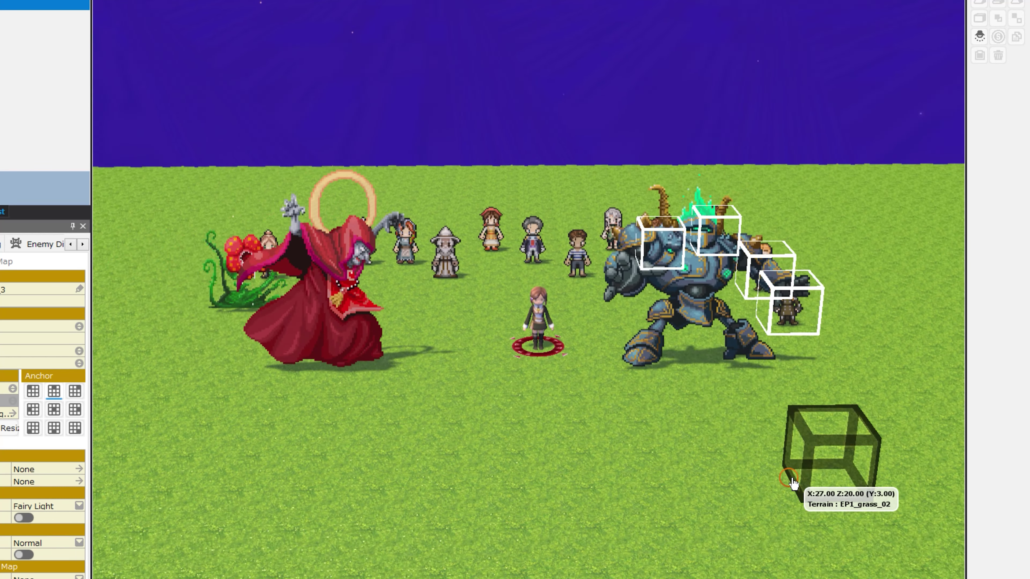
right_drag(798, 488, 758, 457)
scroll(758, 457, up, 2)
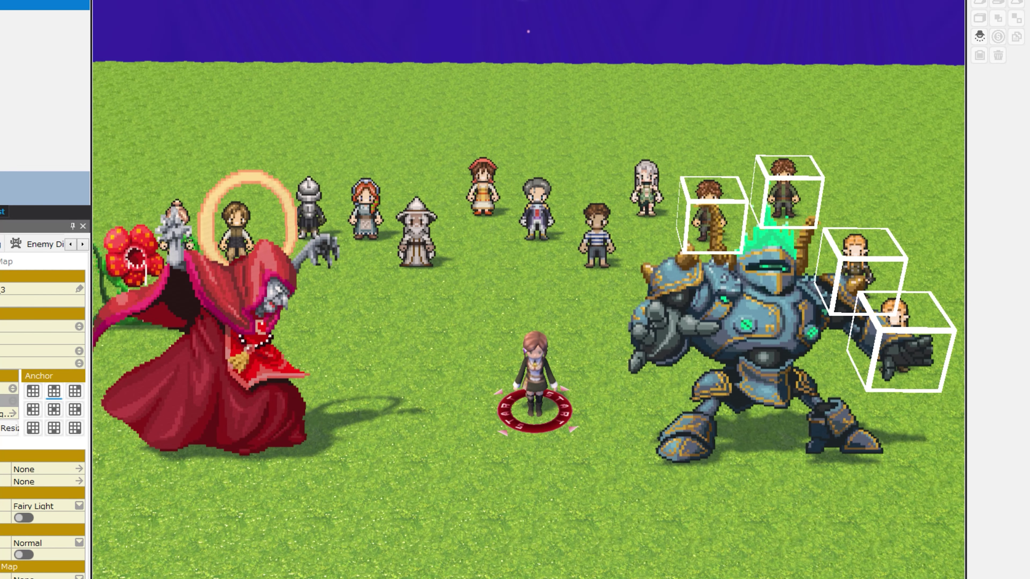
click(426, 402)
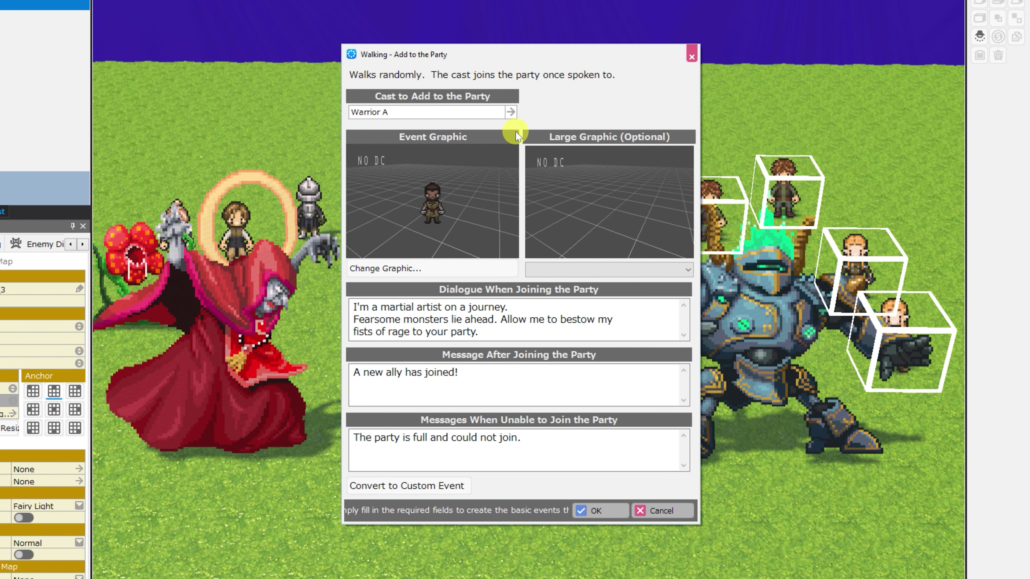
- Convert the Warrior A party-joining template into a custom event, accepting the warning
click(430, 489)
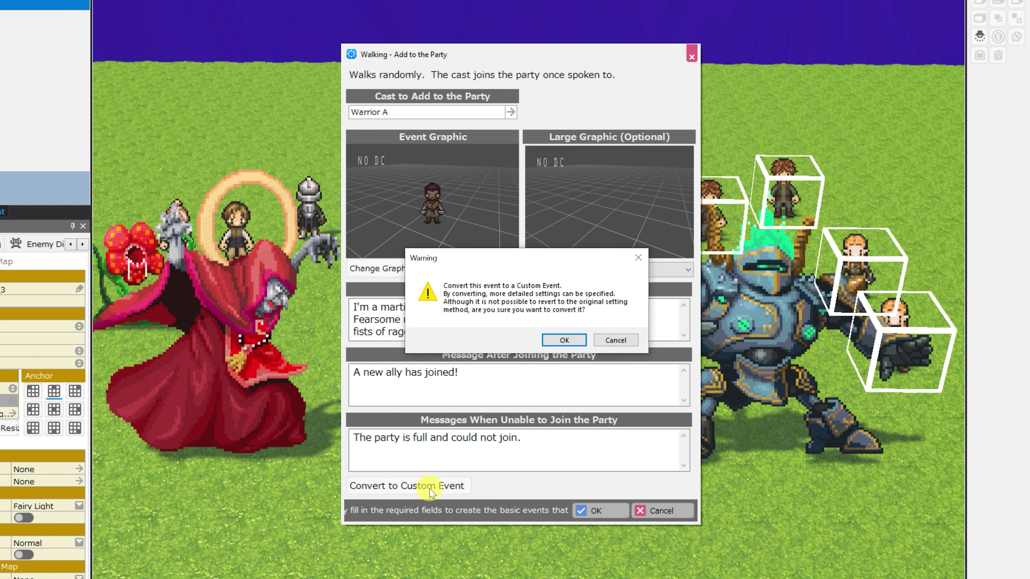
key(Return)
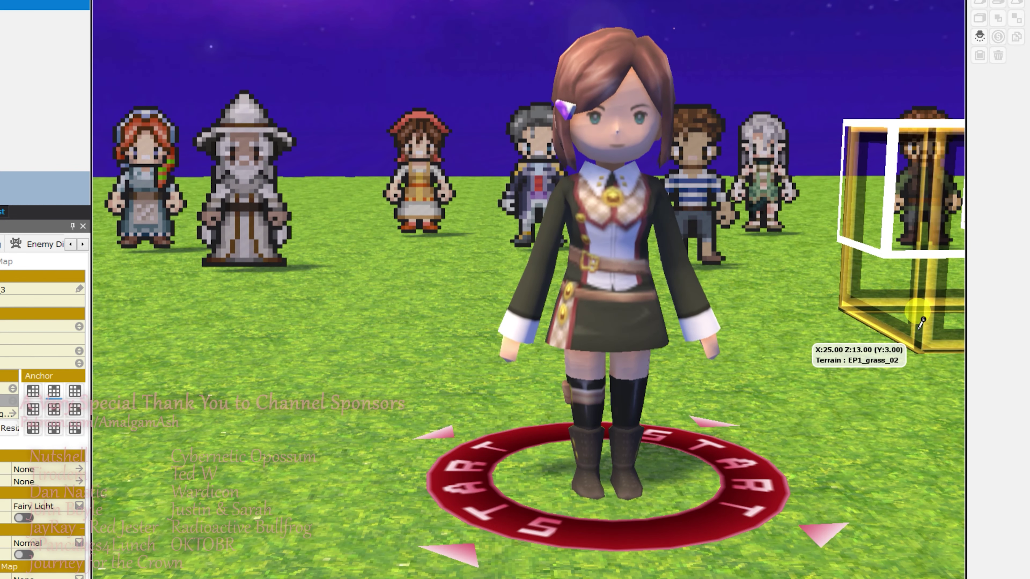
right_drag(921, 322, 876, 290)
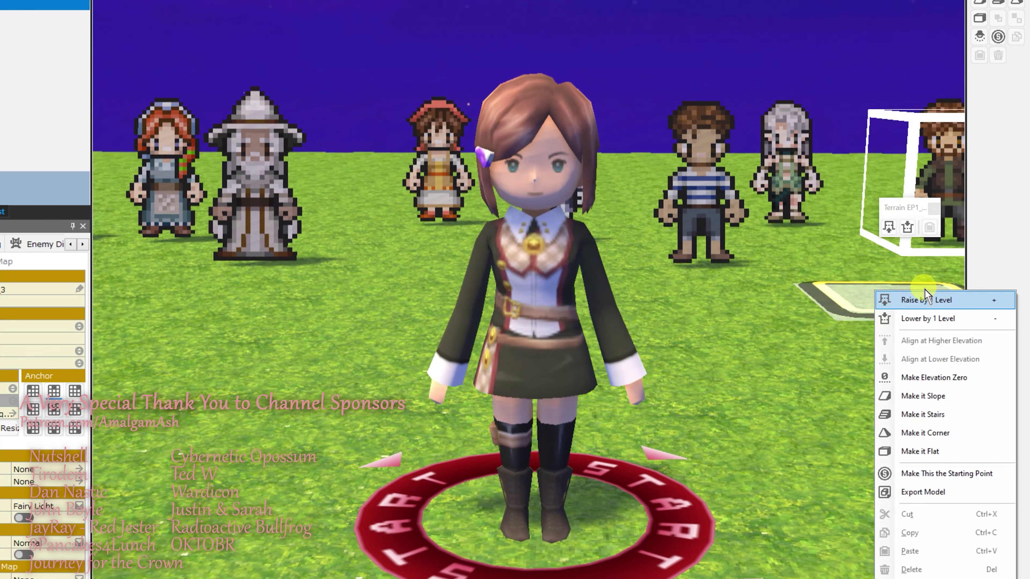
right_click(785, 308)
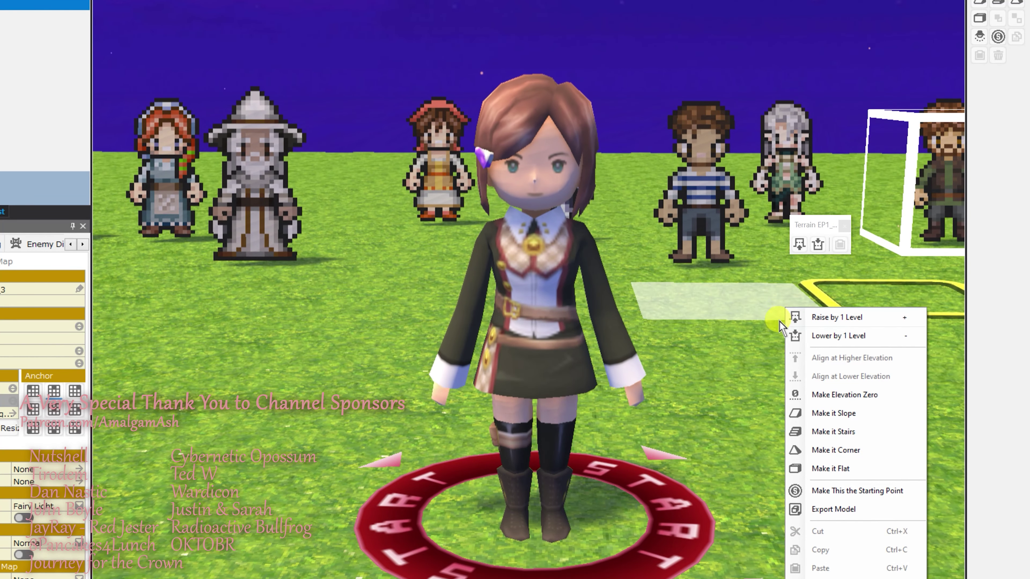
click(743, 327)
right_drag(740, 339, 735, 327)
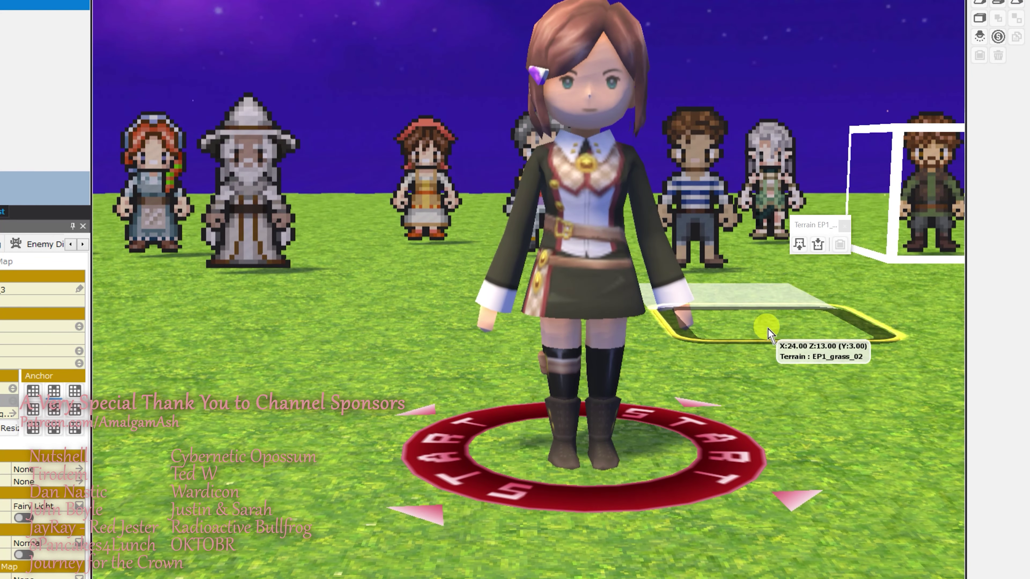